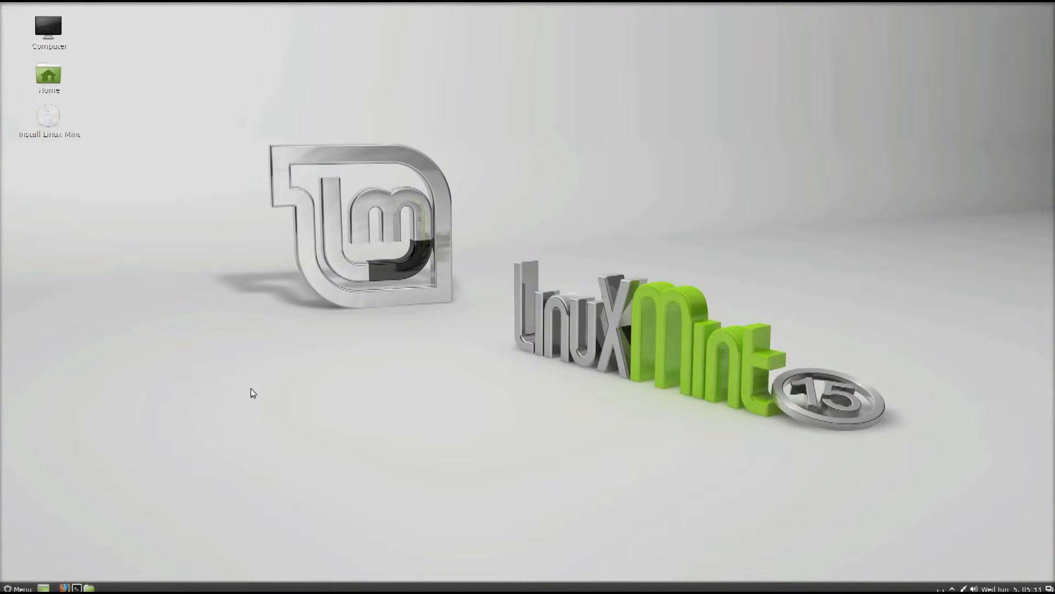
# Open and close the Home folder and Computer windows on the desktop.
pyautogui.doubleClick(38, 74)
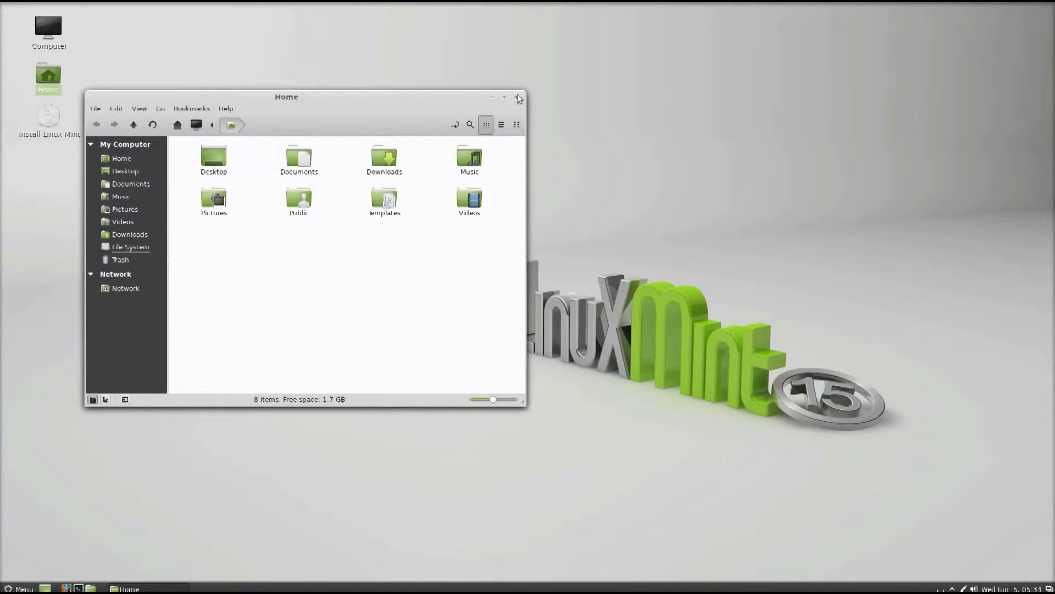
pyautogui.click(517, 97)
pyautogui.click(46, 44)
pyautogui.doubleClick(47, 44)
pyautogui.click(519, 96)
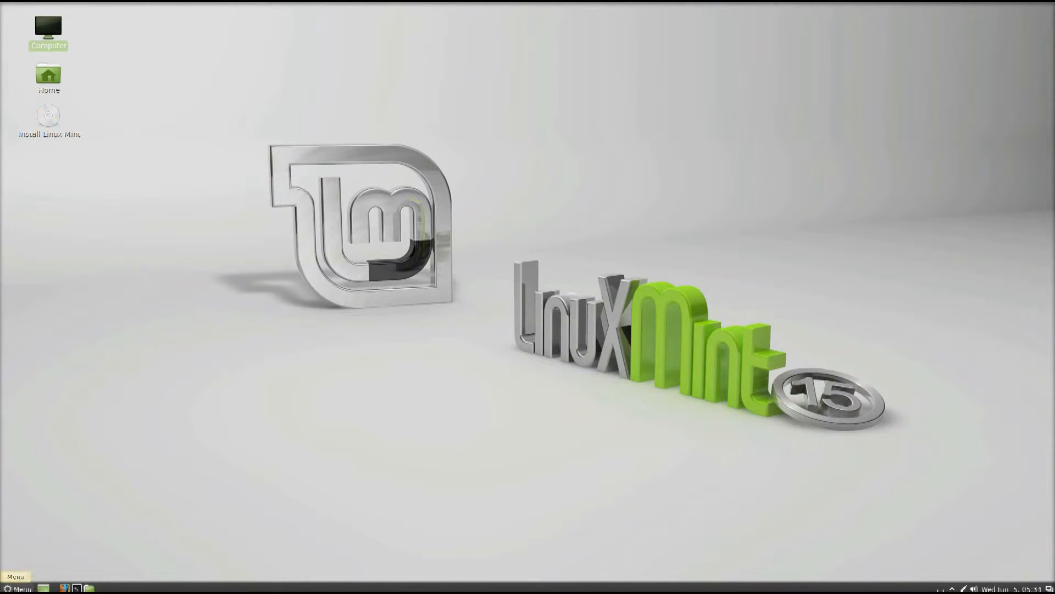
# Launch the Linux Mint installer and continue past the Welcome page in English.
pyautogui.click(19, 588)
pyautogui.click(480, 305)
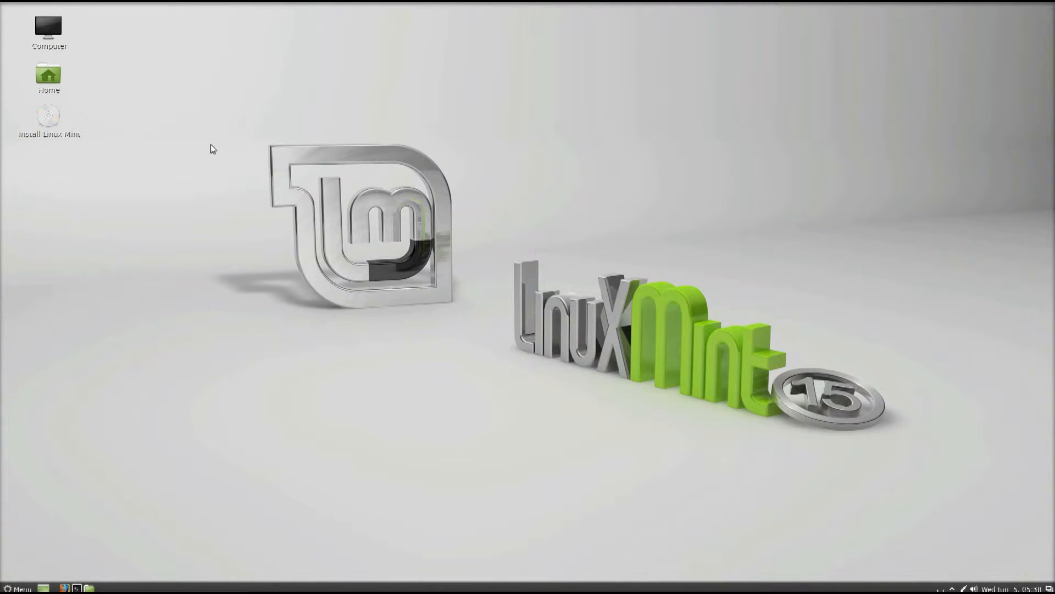
pyautogui.click(48, 116)
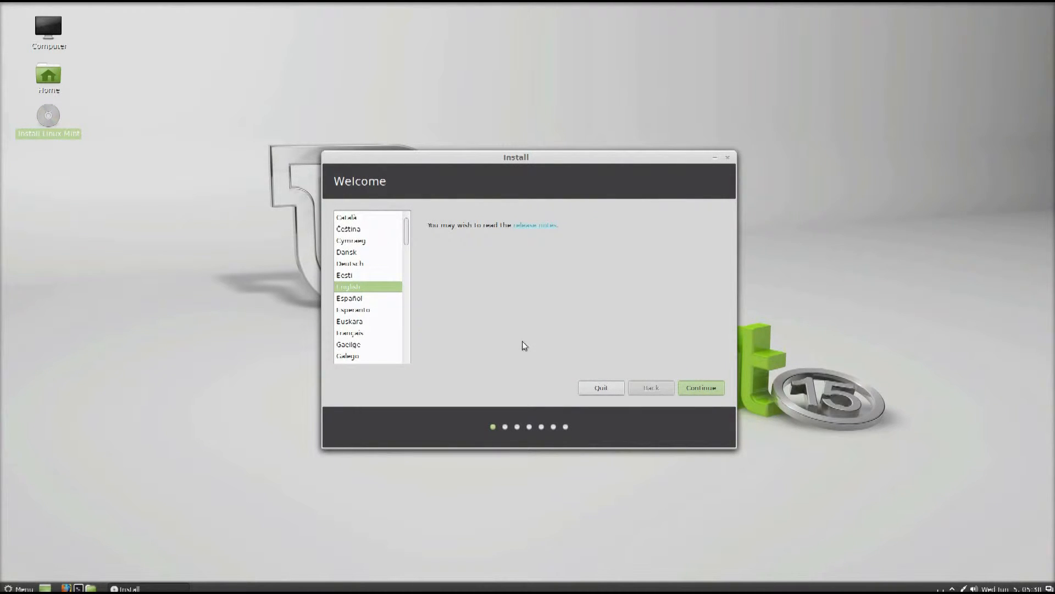
pyautogui.click(698, 386)
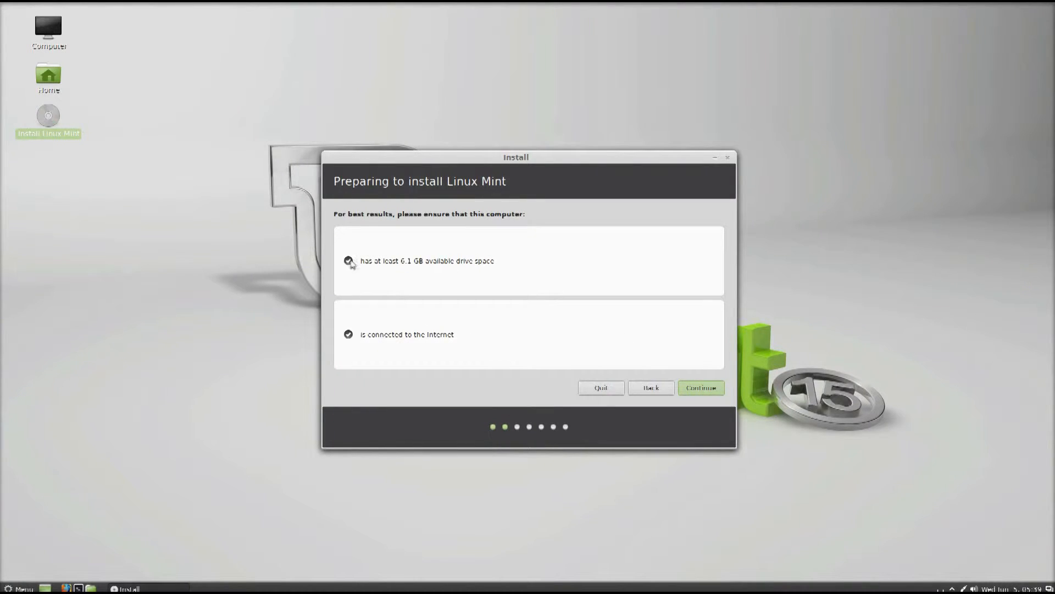
# Continue past the Preparing to install page with drive-space and internet checks met.
pyautogui.click(713, 390)
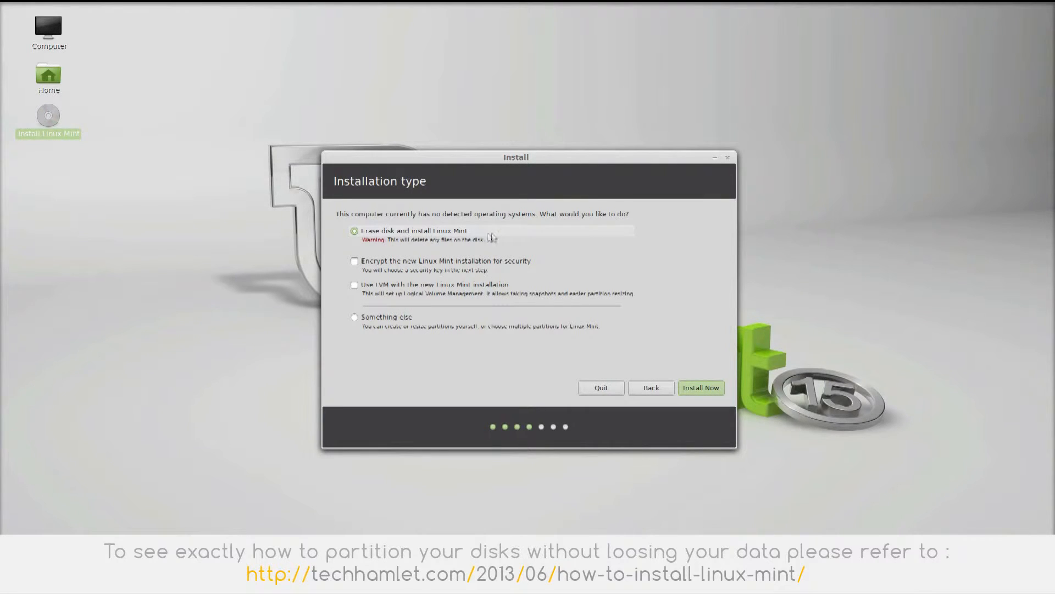
# Choose 'Something else' to partition /dev/sda manually and continue to the editor.
pyautogui.click(388, 319)
pyautogui.click(690, 389)
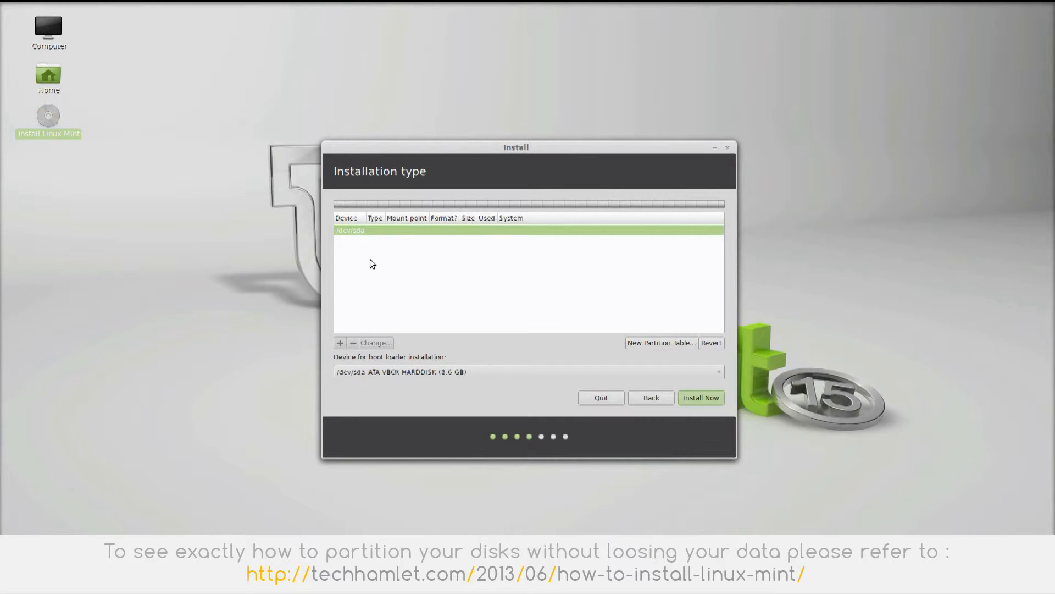
# Create a new empty partition table on /dev/sda, then add a partition in the 8589 MB free space.
pyautogui.click(632, 344)
pyautogui.click(631, 340)
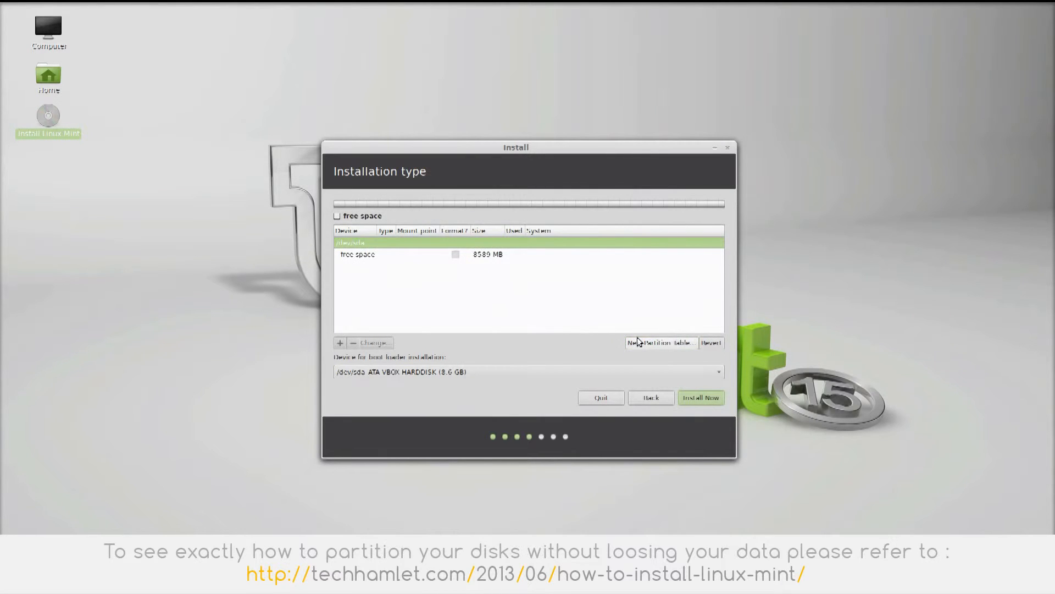
pyautogui.click(395, 257)
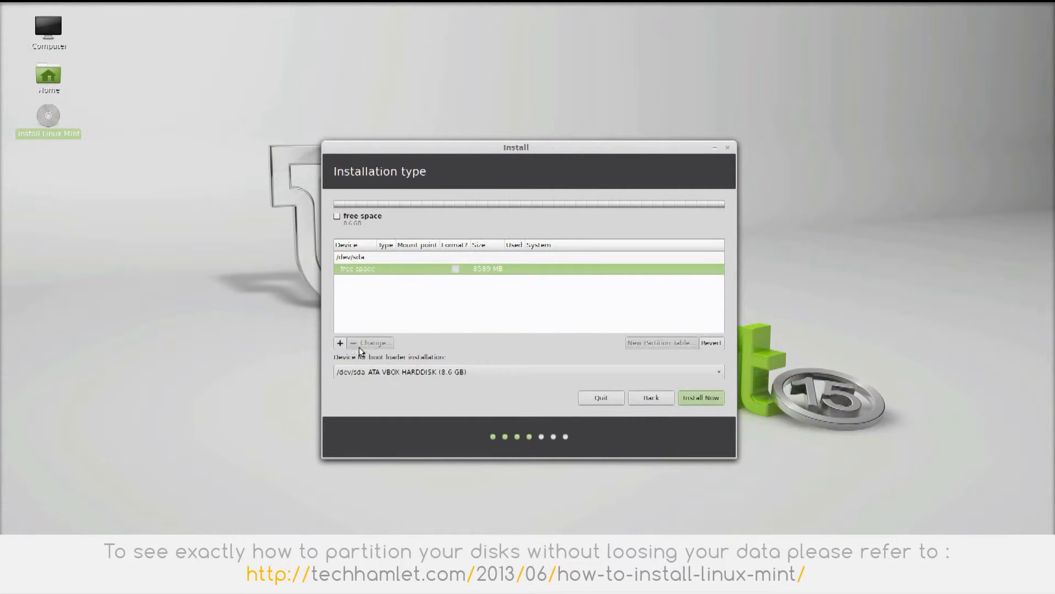
pyautogui.click(340, 344)
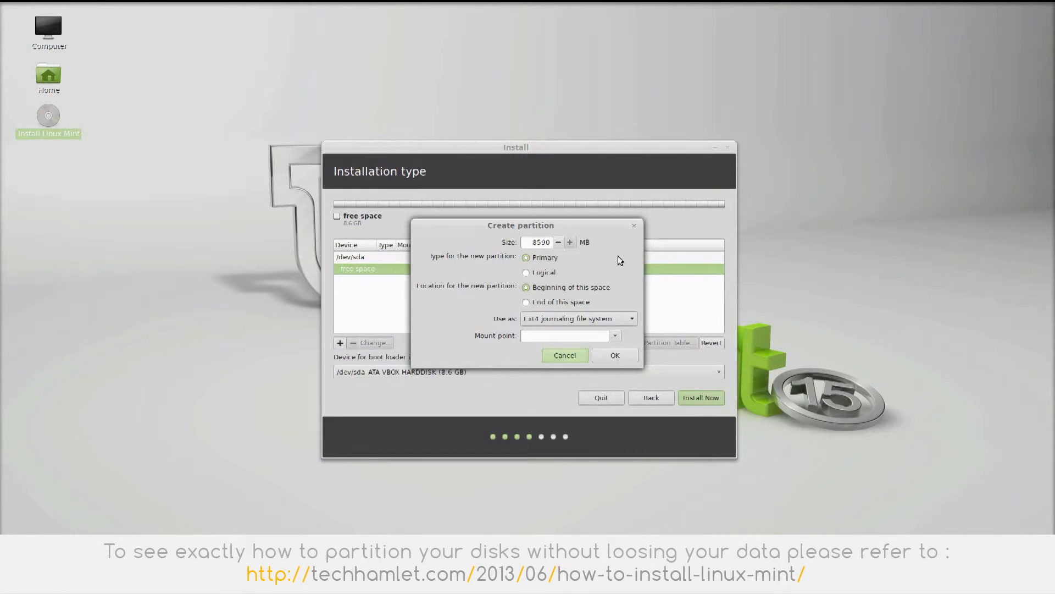
# Create /dev/sda1 as a 4000 MB Ext4 journaling partition mounted at /.
pyautogui.click(615, 337)
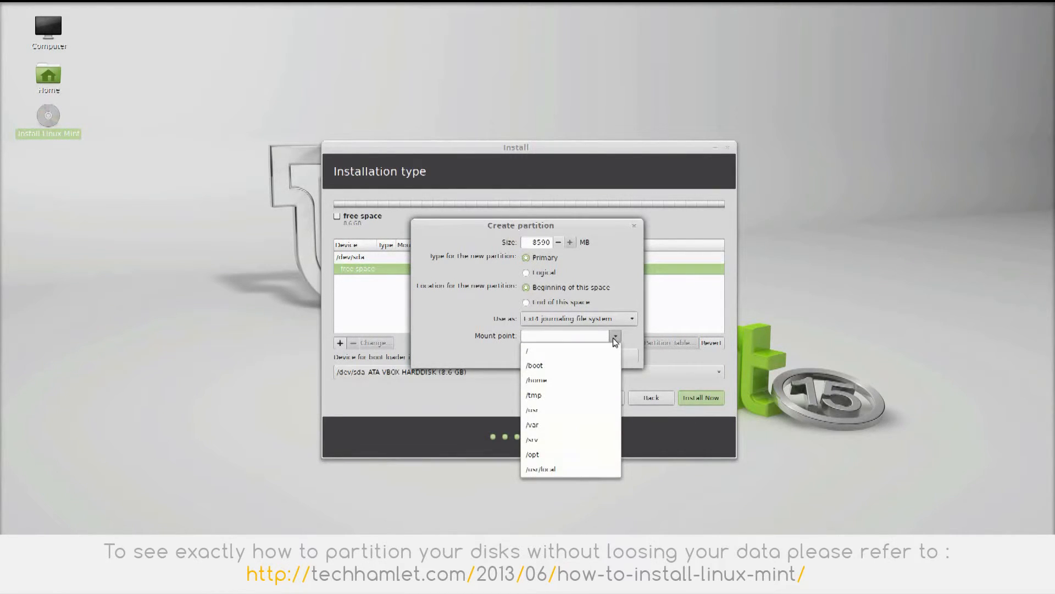
pyautogui.click(625, 318)
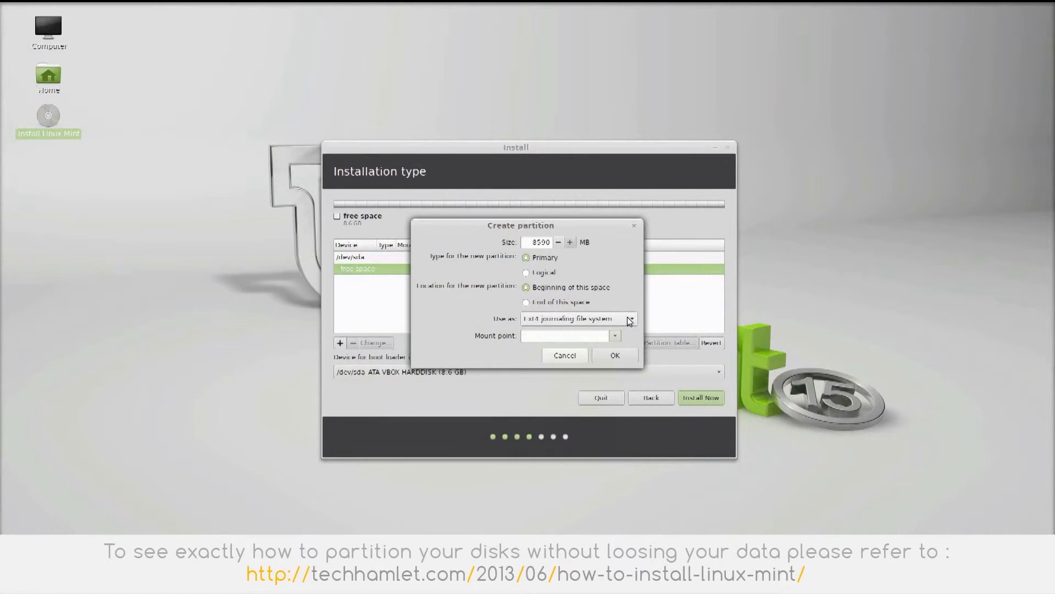
pyautogui.click(625, 317)
pyautogui.click(623, 452)
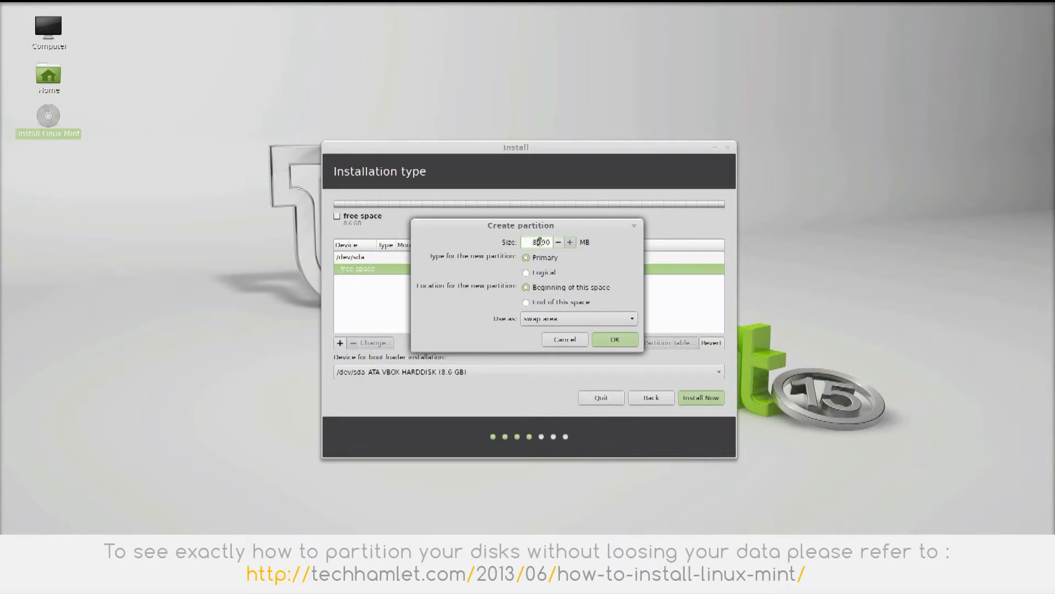
pyautogui.write('4000')
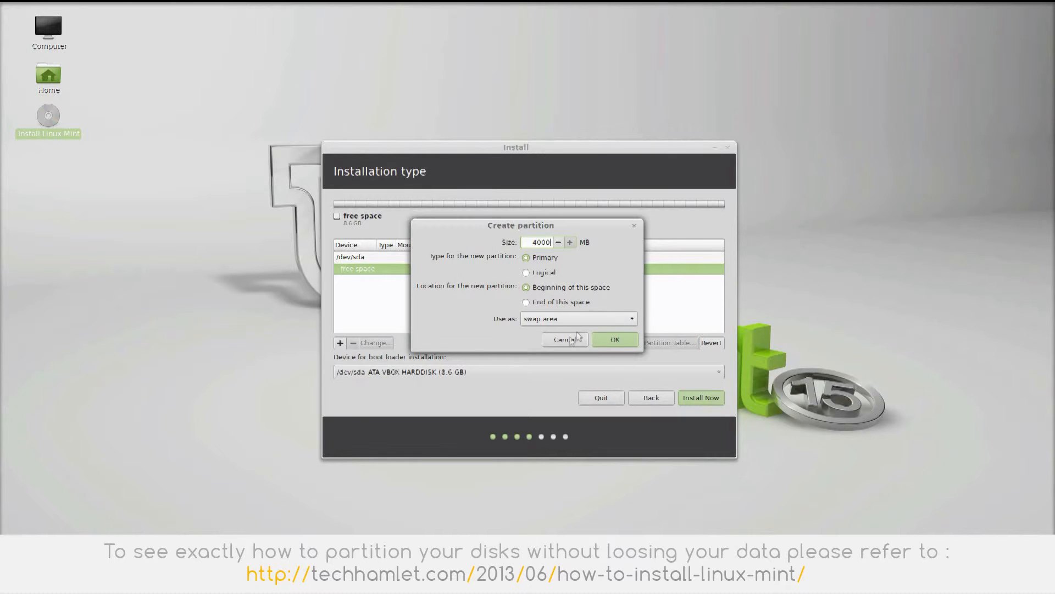
pyautogui.click(591, 318)
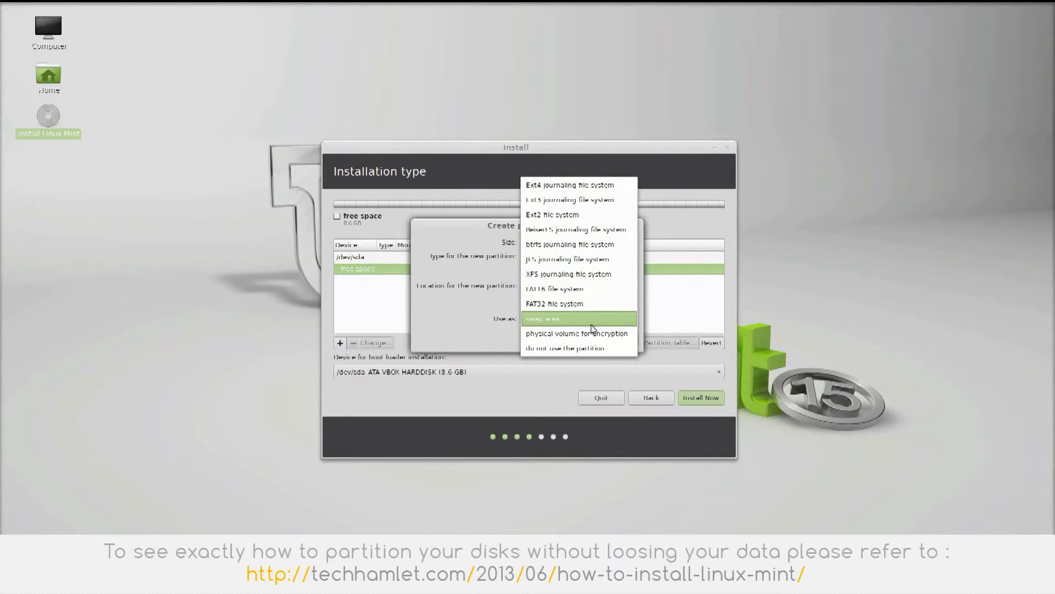
pyautogui.click(588, 186)
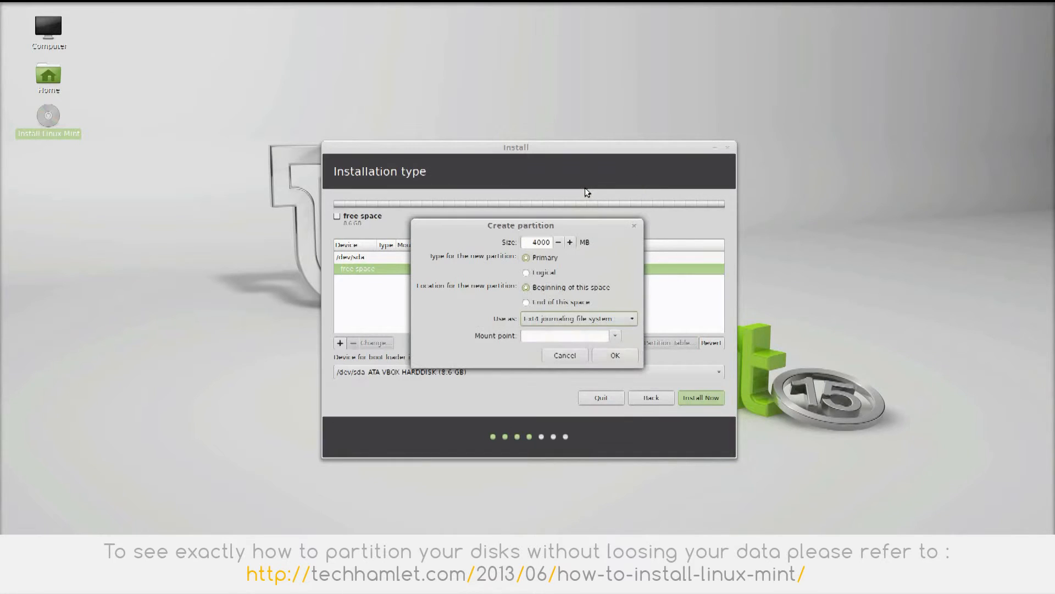
pyautogui.click(616, 335)
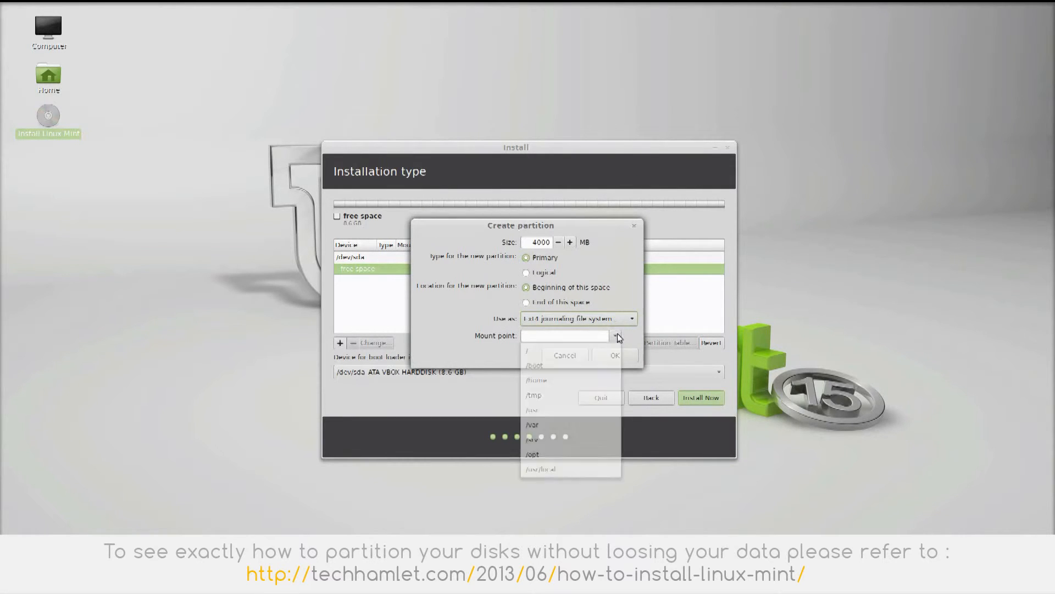
pyautogui.click(605, 352)
pyautogui.click(614, 356)
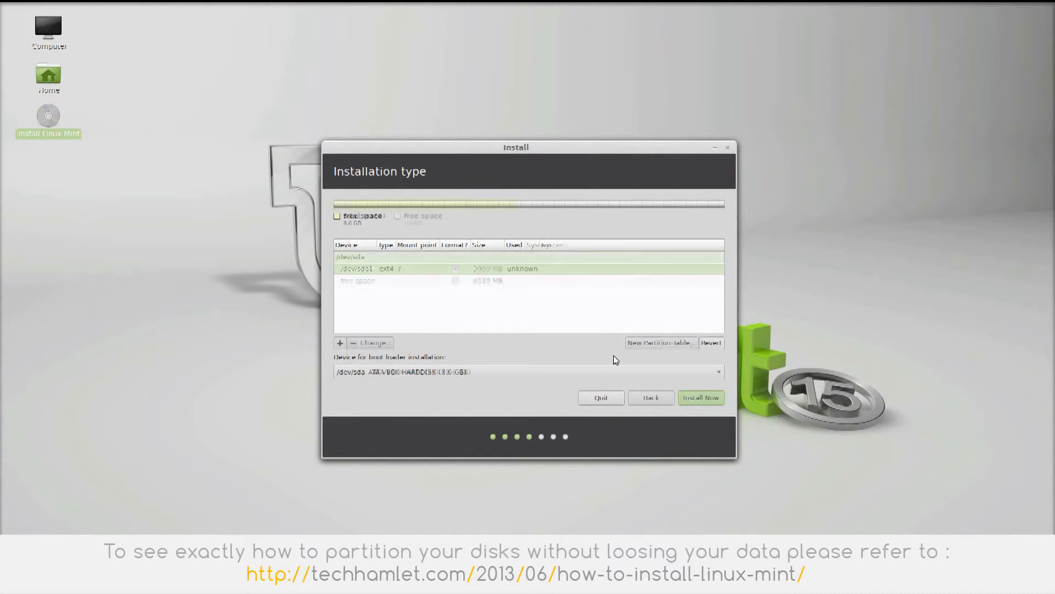
# Add /dev/sda5: 3000 MB, Logical, Ext4, mounted at /home.
pyautogui.click(339, 343)
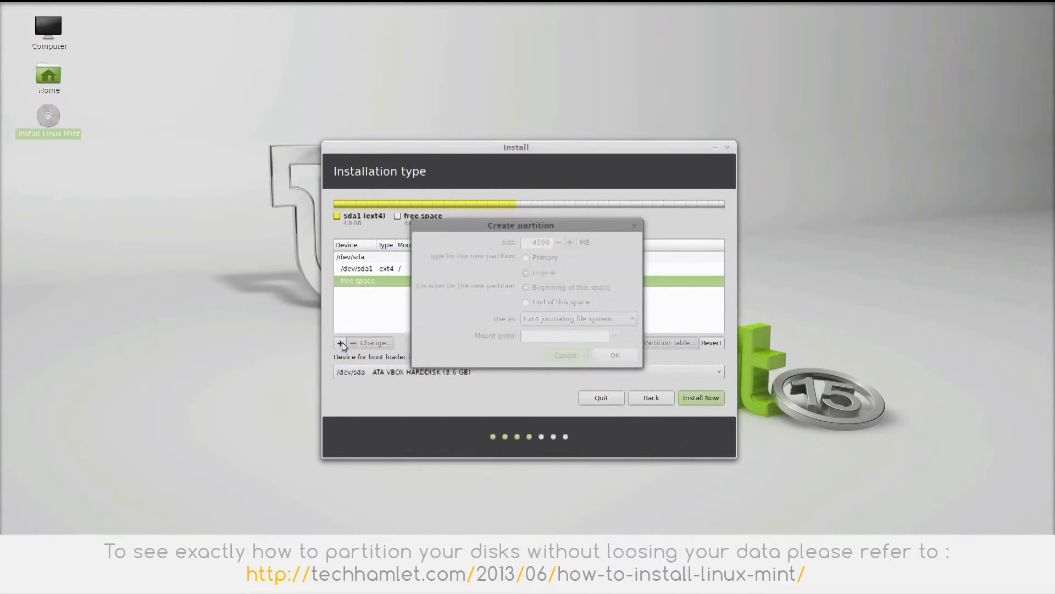
pyautogui.doubleClick(542, 242)
pyautogui.write('3')
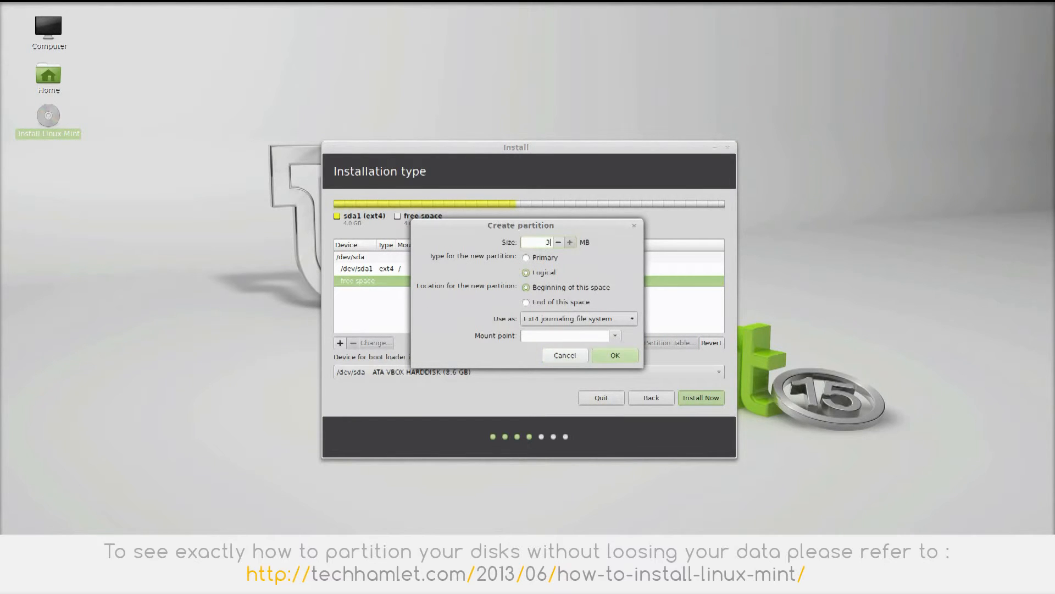
pyautogui.write('000')
pyautogui.click(559, 321)
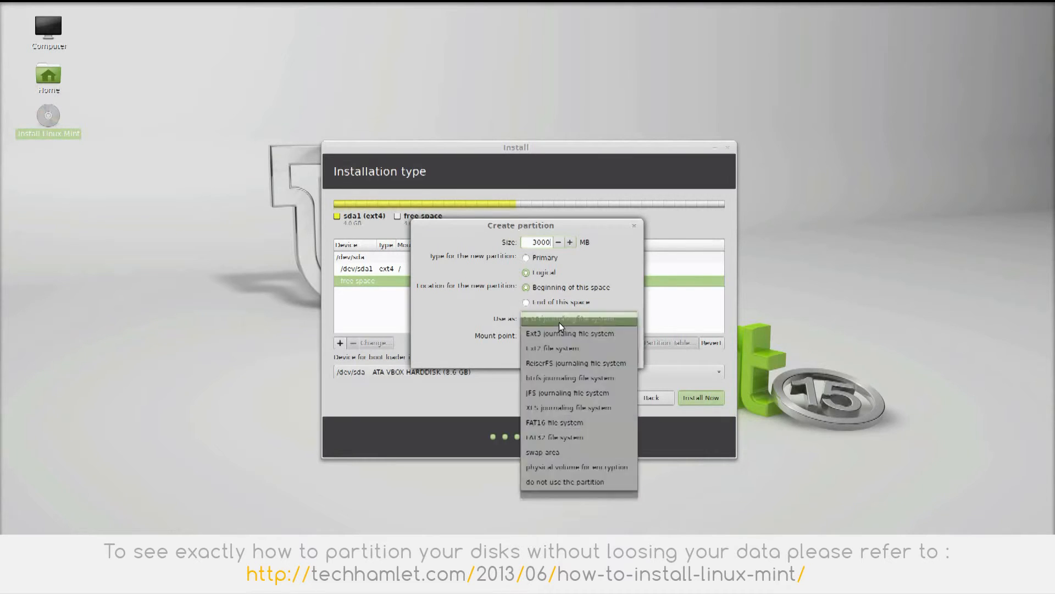
pyautogui.click(453, 348)
pyautogui.click(615, 338)
pyautogui.click(555, 379)
pyautogui.click(615, 356)
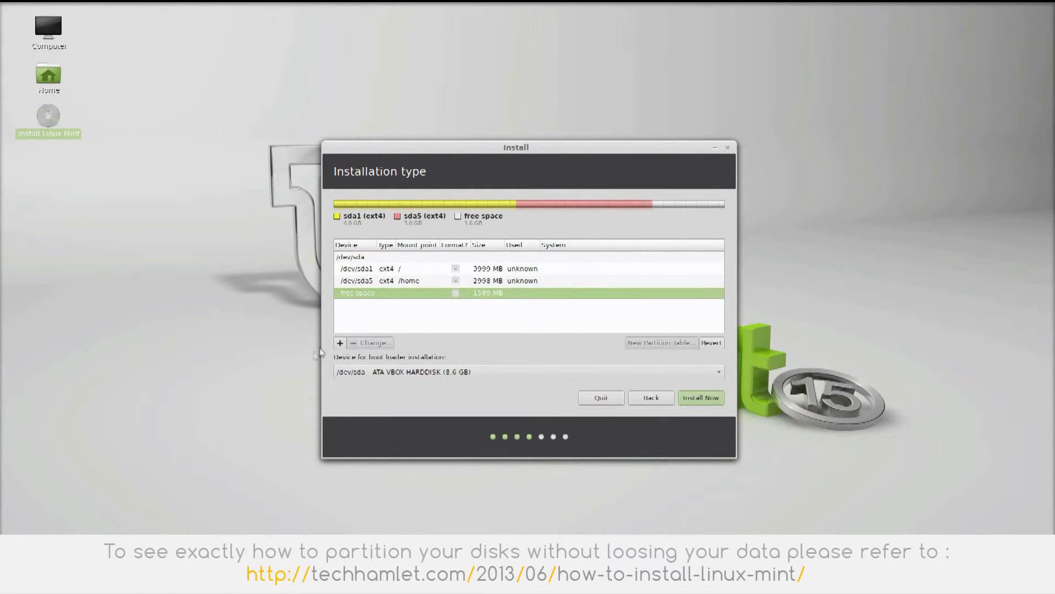
# Create /dev/sda6 as a Logical swap area using all remaining free space, at the beginning of the space.
pyautogui.click(339, 343)
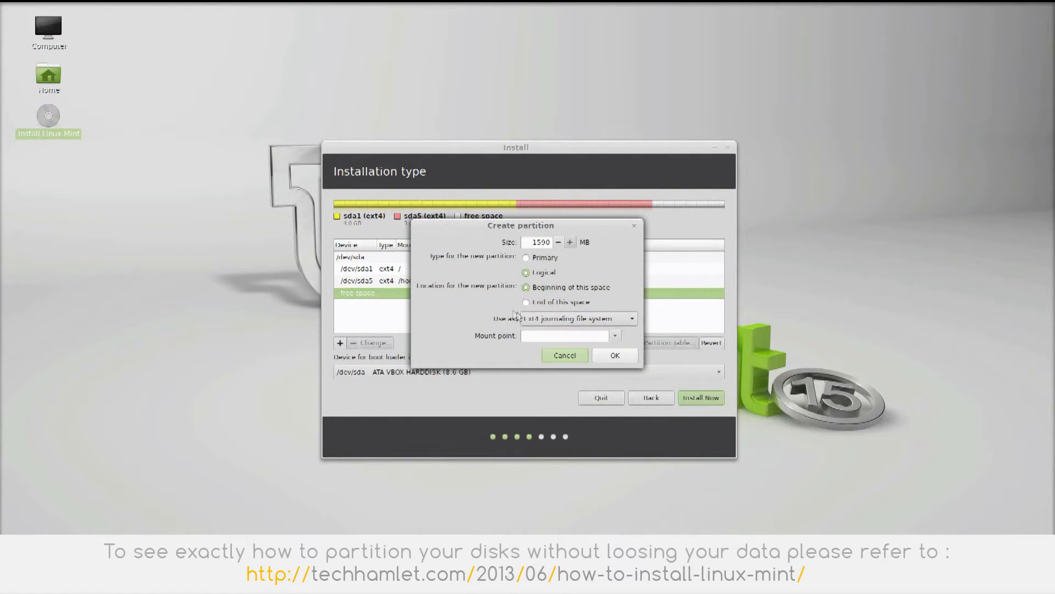
pyautogui.click(597, 318)
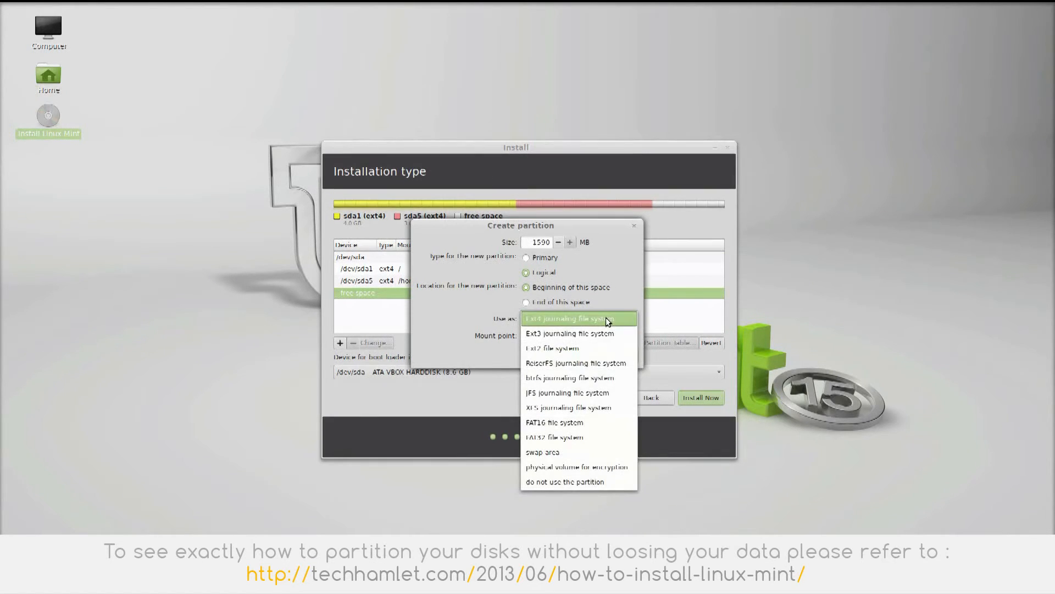
pyautogui.click(580, 453)
pyautogui.click(608, 319)
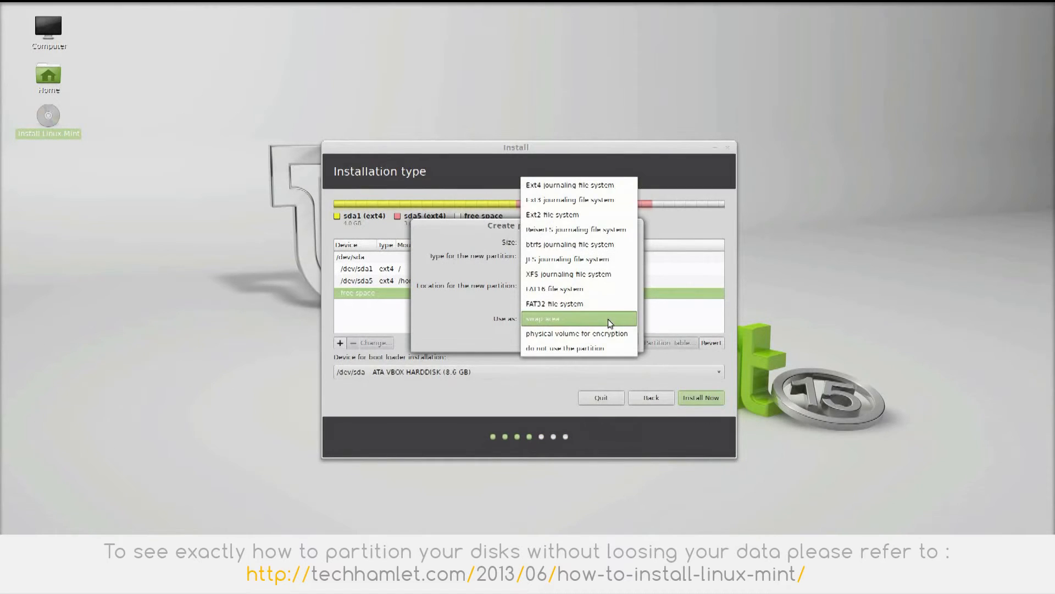
pyautogui.click(462, 316)
pyautogui.click(569, 243)
pyautogui.click(538, 242)
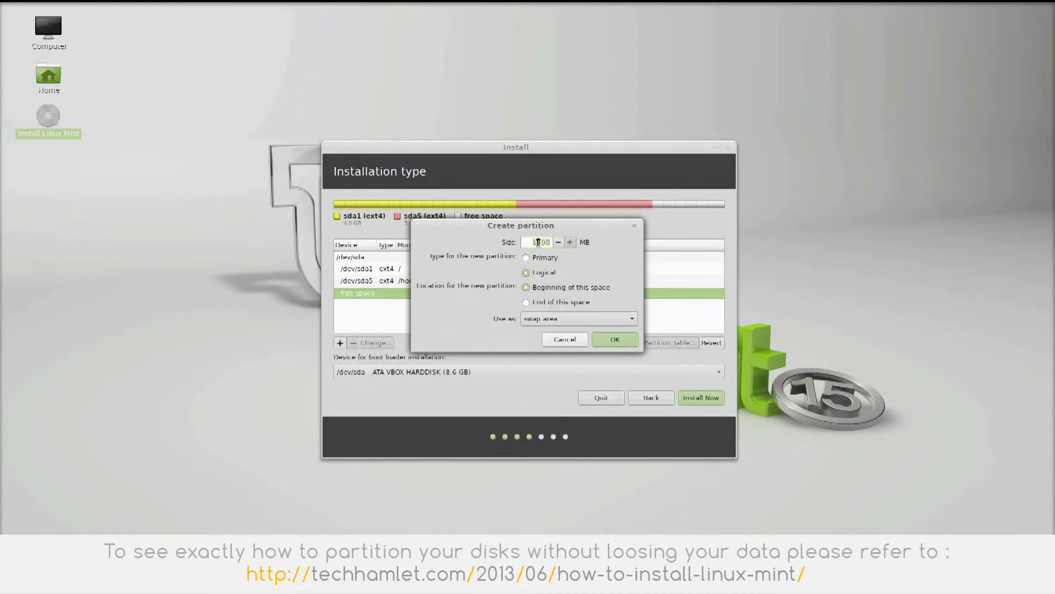
pyautogui.doubleClick(538, 242)
pyautogui.moveTo(525, 224)
pyautogui.mouseDown()
pyautogui.moveTo(734, 205)
pyautogui.moveTo(747, 171)
pyautogui.moveTo(616, 206)
pyautogui.moveTo(622, 235)
pyautogui.moveTo(516, 240)
pyautogui.mouseUp()
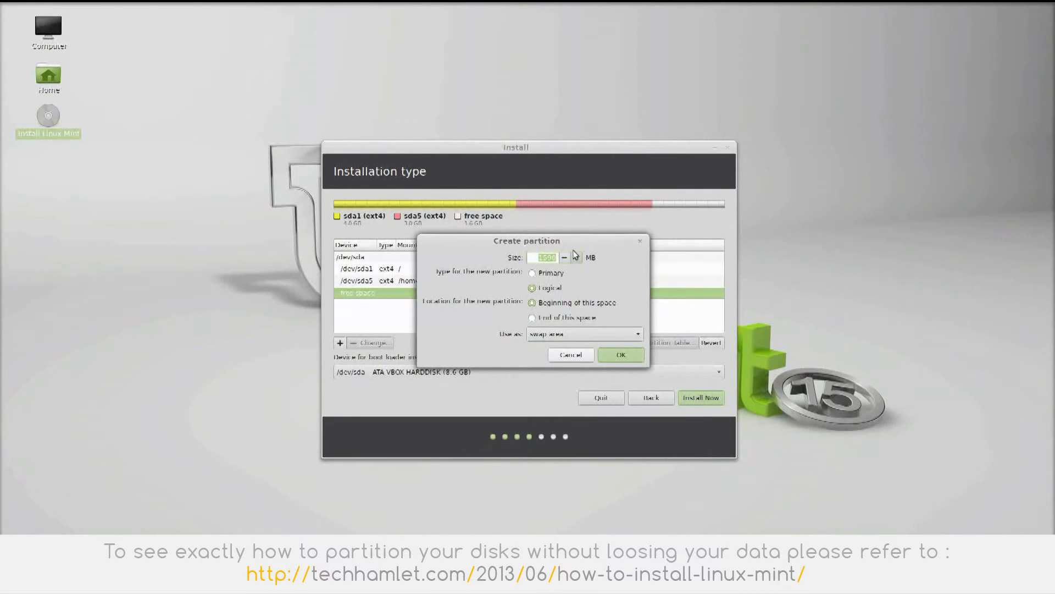
pyautogui.click(628, 356)
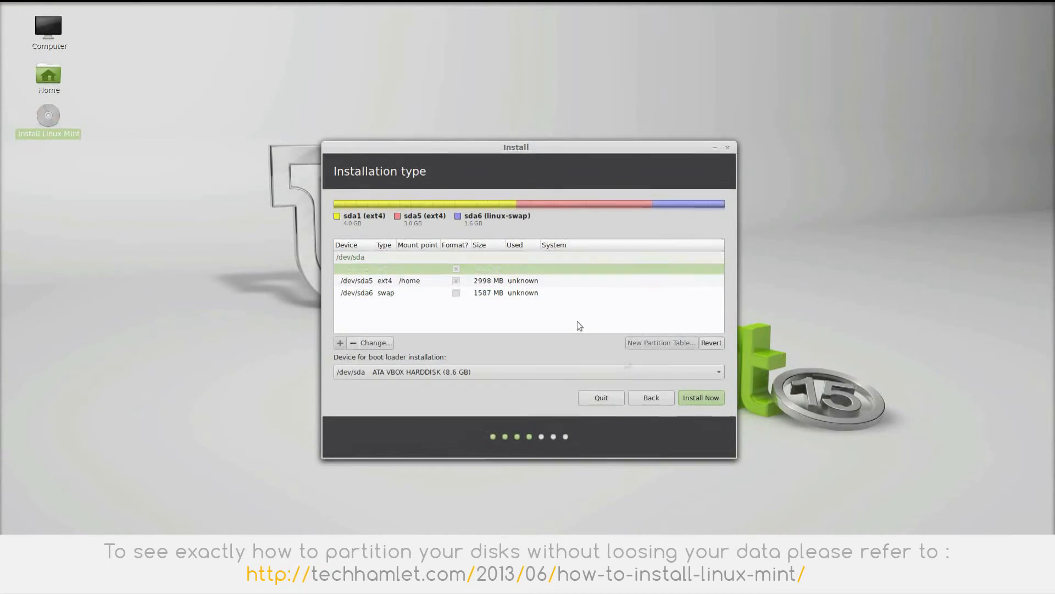
# Review the /dev/sda1, /dev/sda5 and /dev/sda6 entries, then install with this layout.
pyautogui.click(515, 281)
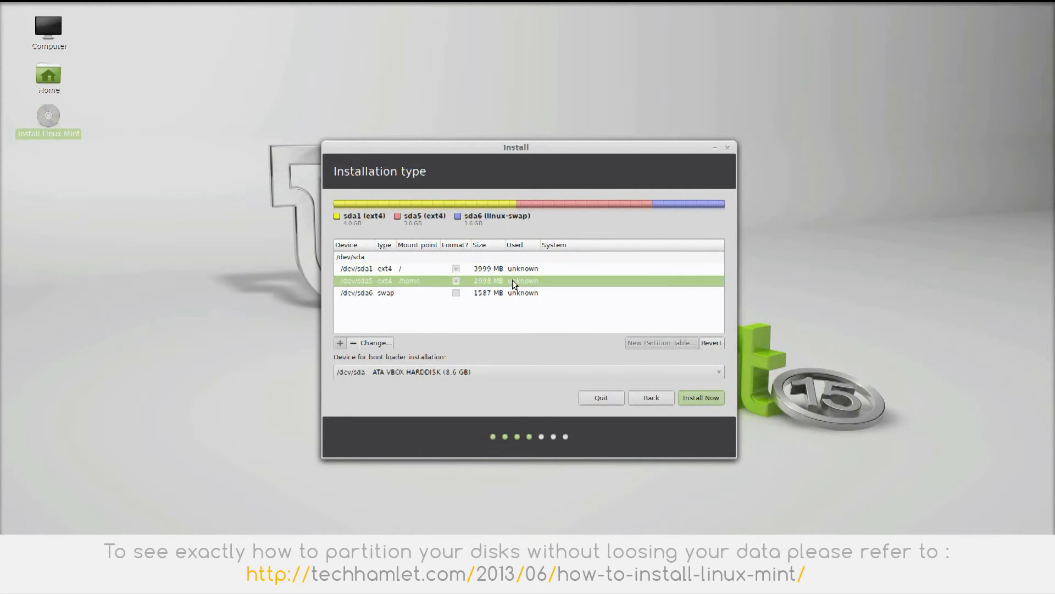
pyautogui.click(506, 293)
pyautogui.click(489, 284)
pyautogui.click(489, 269)
pyautogui.click(717, 399)
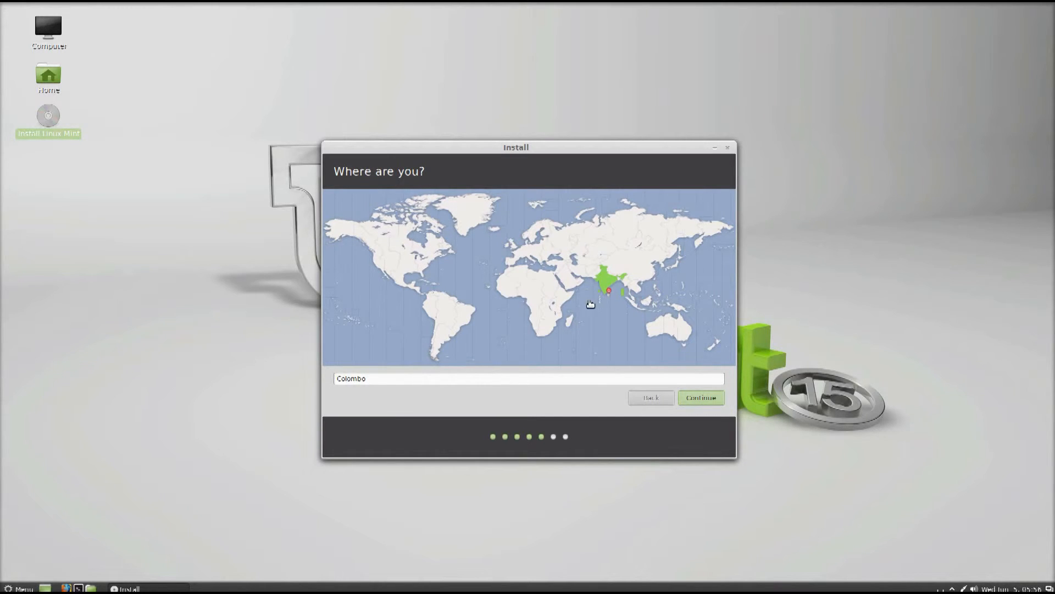
# Continue with Colombo as the location, then pick English (US) from the keyboard layout list.
pyautogui.click(695, 397)
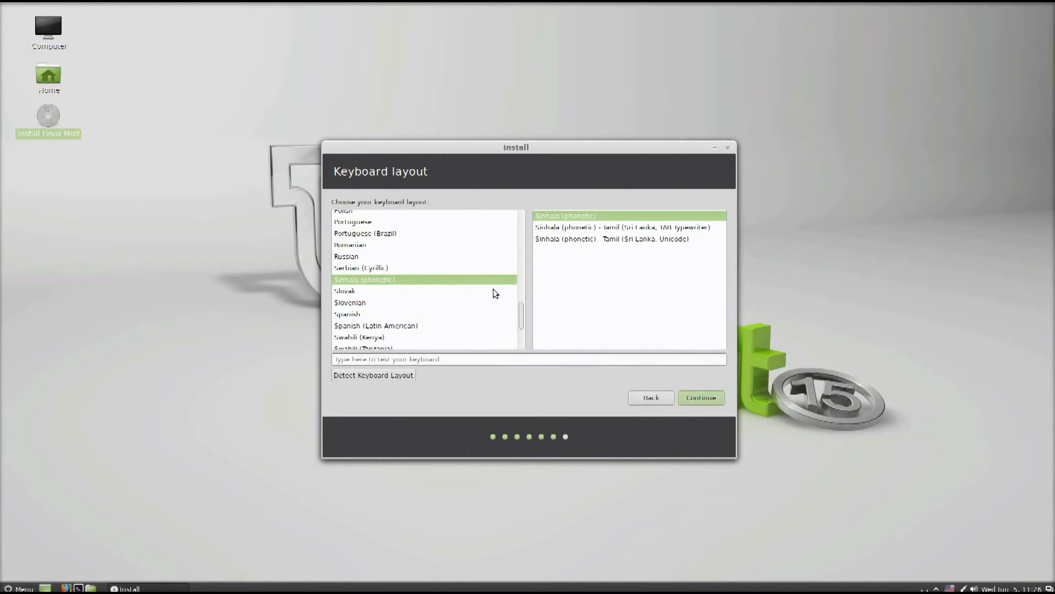
pyautogui.scroll(2, 466, 270)
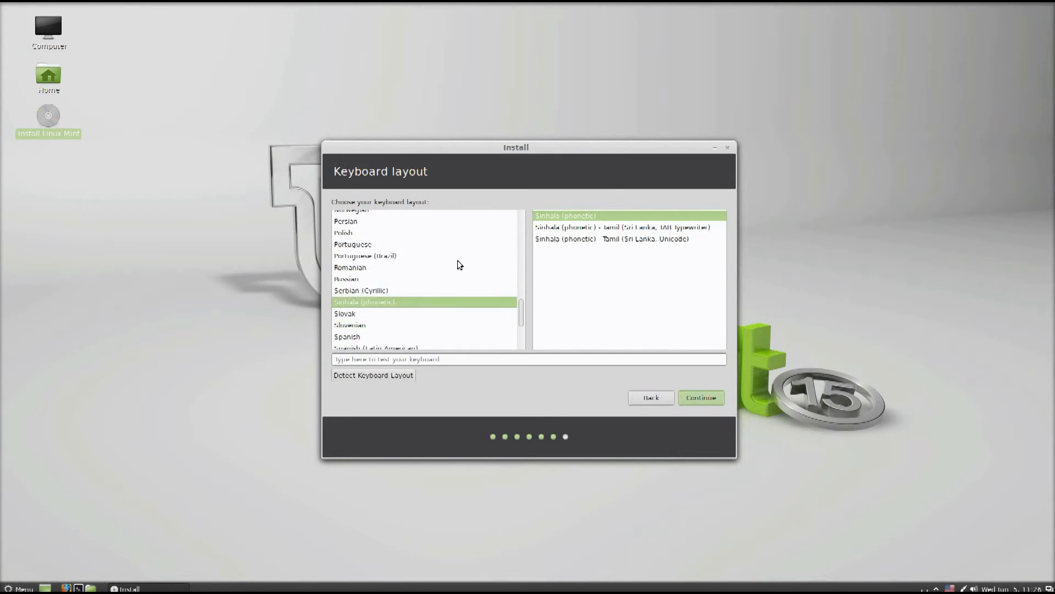
pyautogui.scroll(20, 460, 265)
pyautogui.scroll(10, 459, 265)
pyautogui.scroll(-4, 456, 261)
pyautogui.click(360, 278)
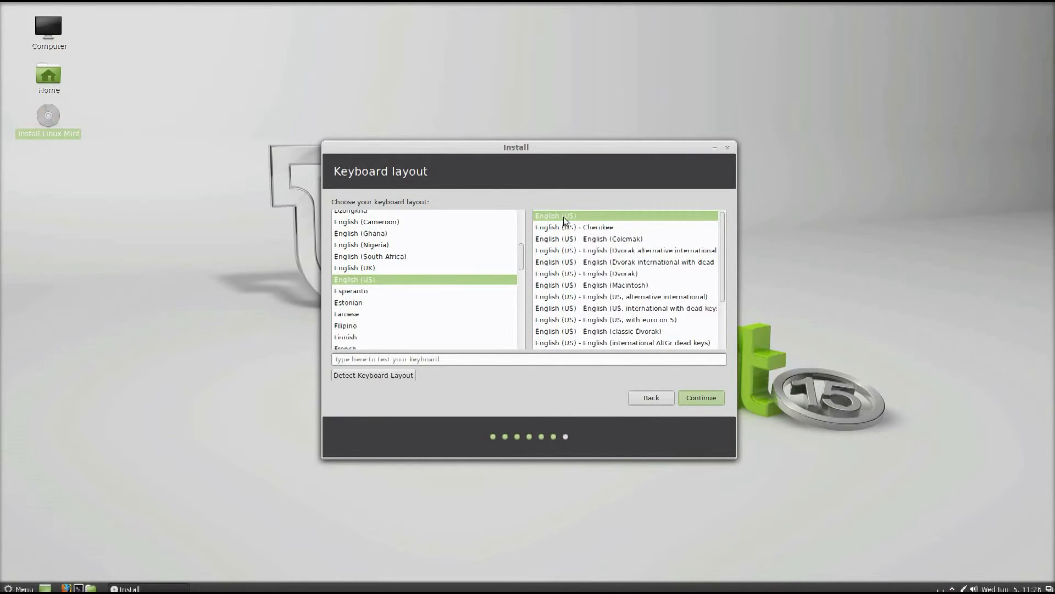
pyautogui.click(702, 400)
# Enter the user's full name, computer name pc2, and the account password twice.
pyautogui.write('Pubudu Kodikara')
pyautogui.press('Tab')
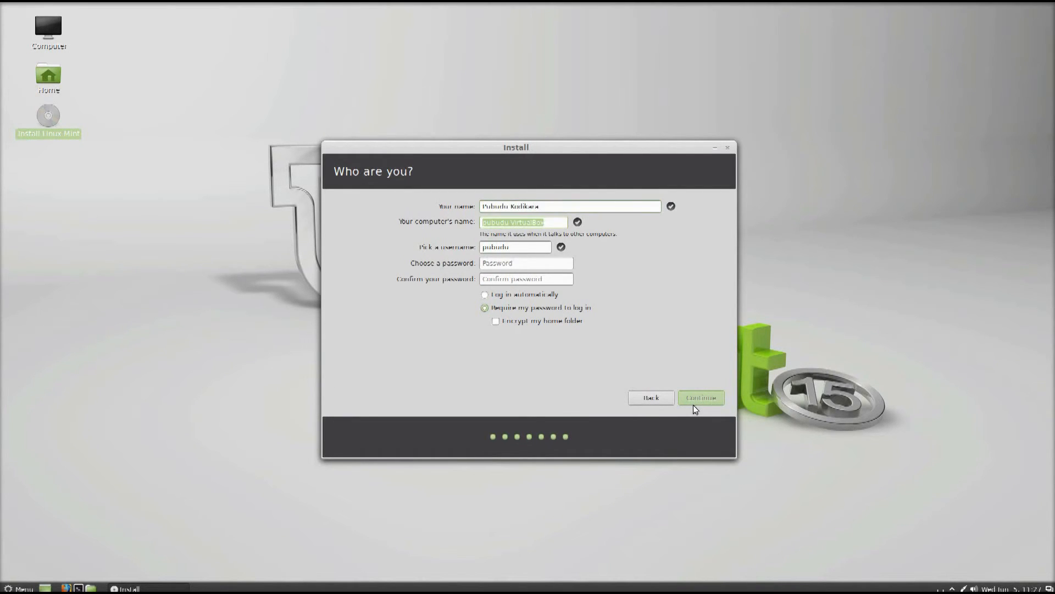
pyautogui.write('pc2')
pyautogui.press('Tab')
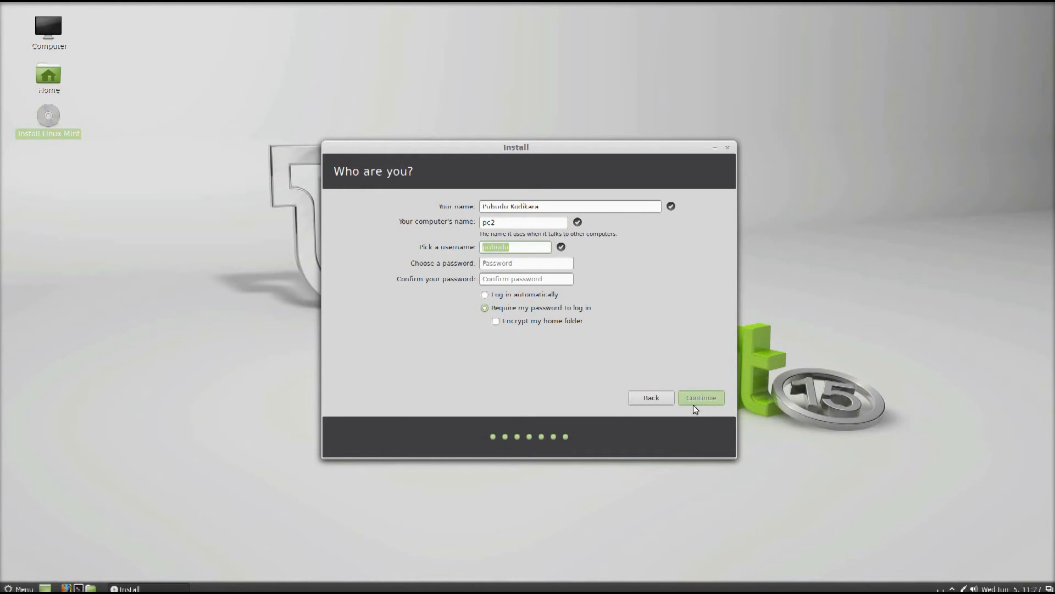
pyautogui.press('Tab')
pyautogui.write('pubudu')
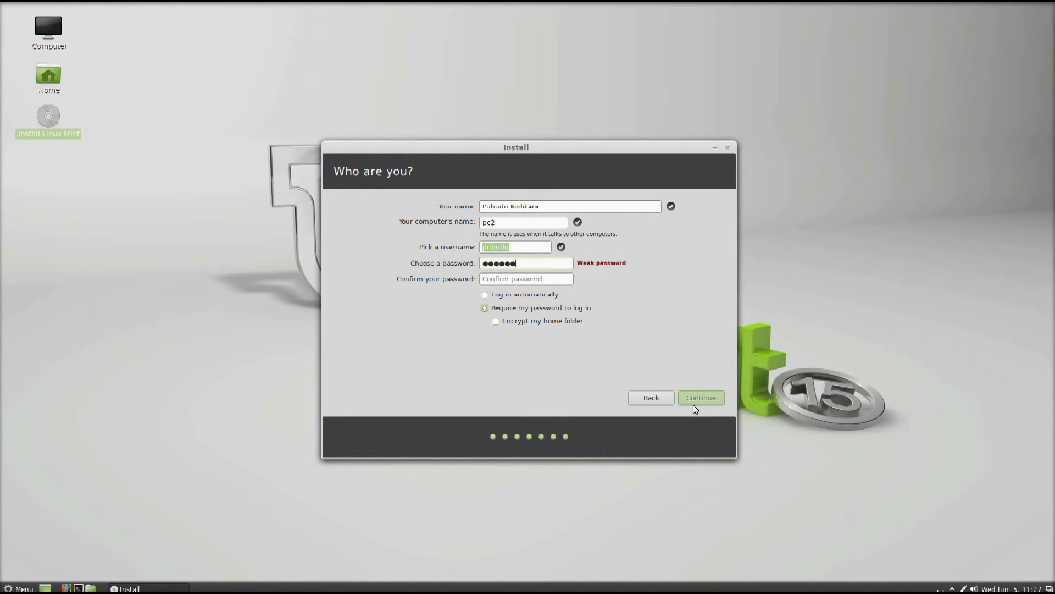
pyautogui.write('••••')
pyautogui.press('Tab')
pyautogui.write('••••••••••')
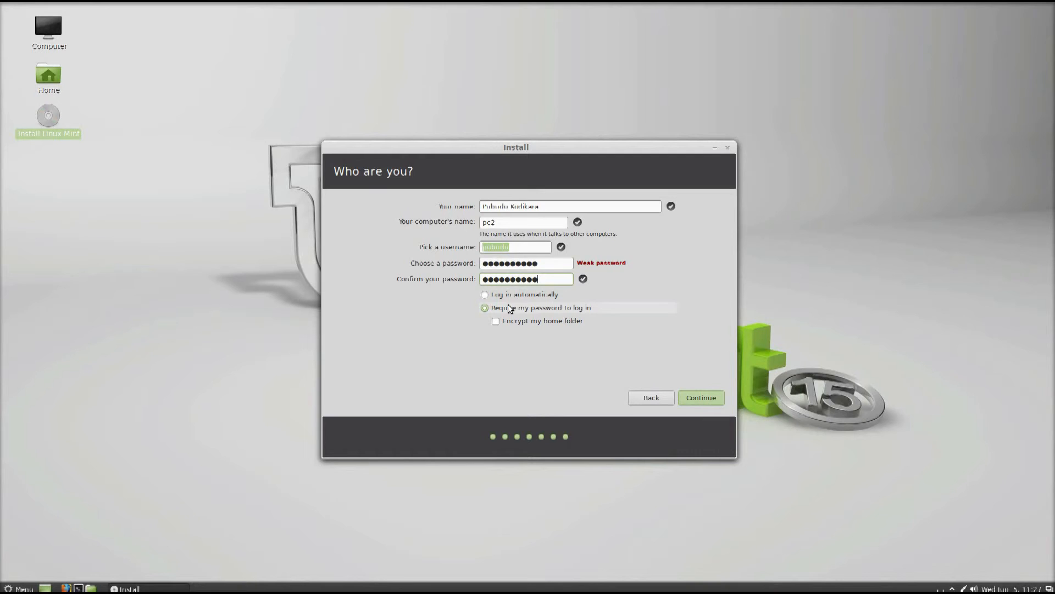
# Require a password with an encrypted home folder and begin the installation.
pyautogui.click(523, 298)
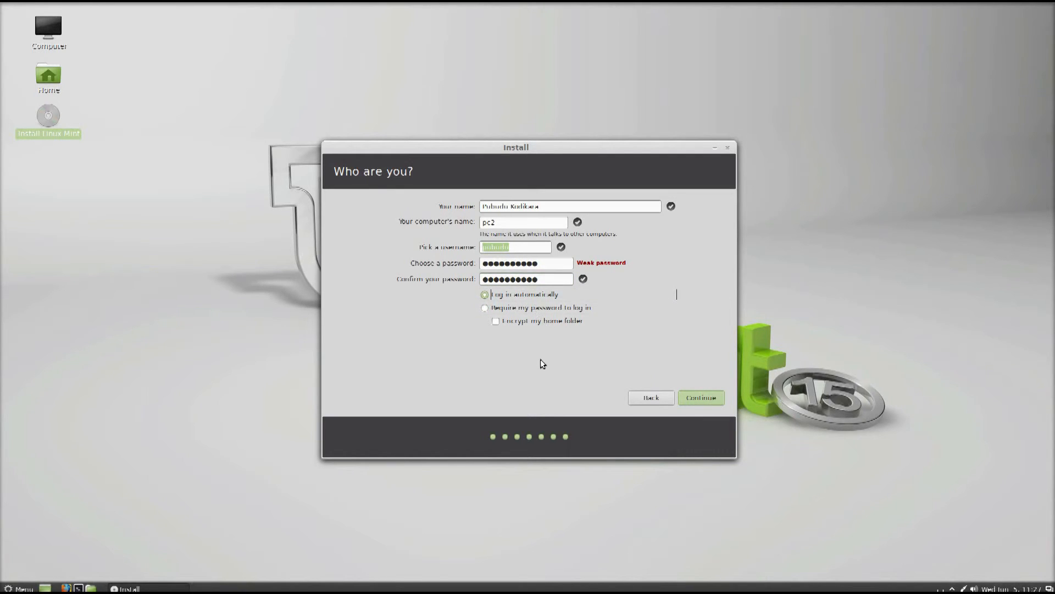
pyautogui.click(512, 326)
pyautogui.click(713, 398)
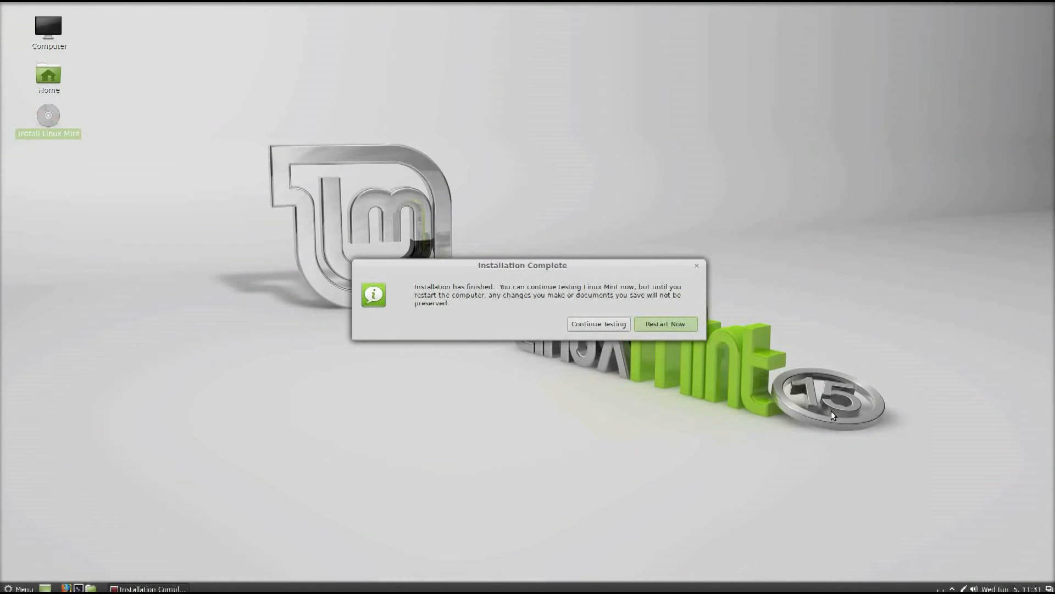
# Choose Restart Now in the Installation Complete dialog to reboot into Linux Mint 15.
pyautogui.click(694, 325)
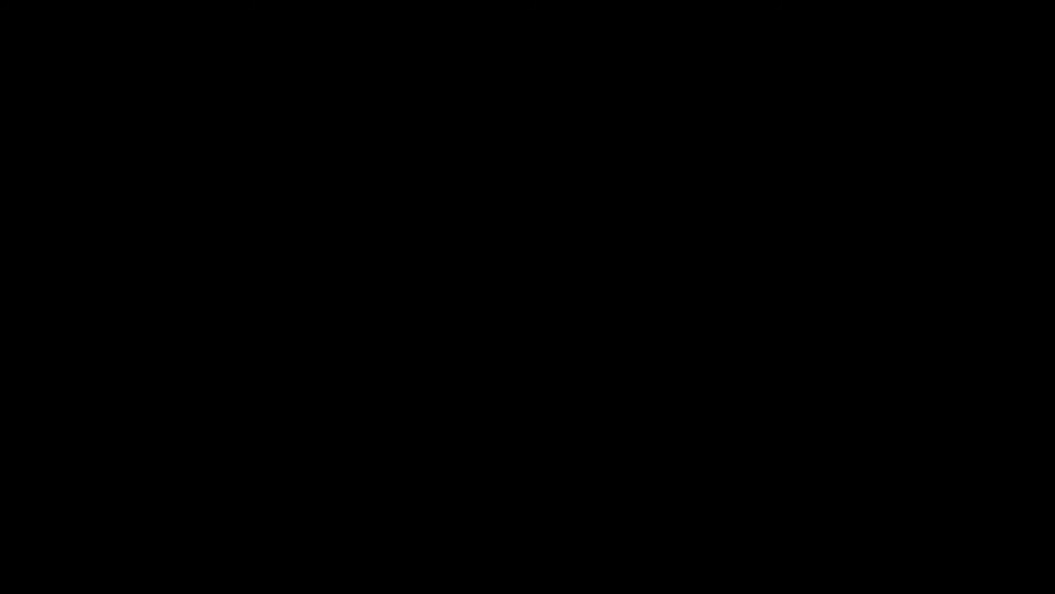
pyautogui.moveTo(483, 591)
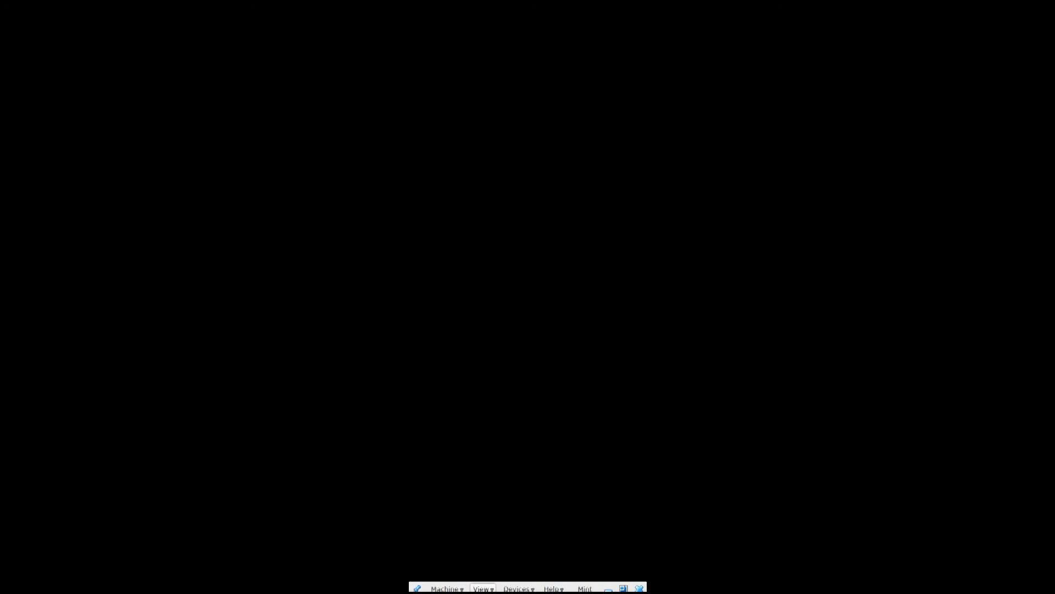